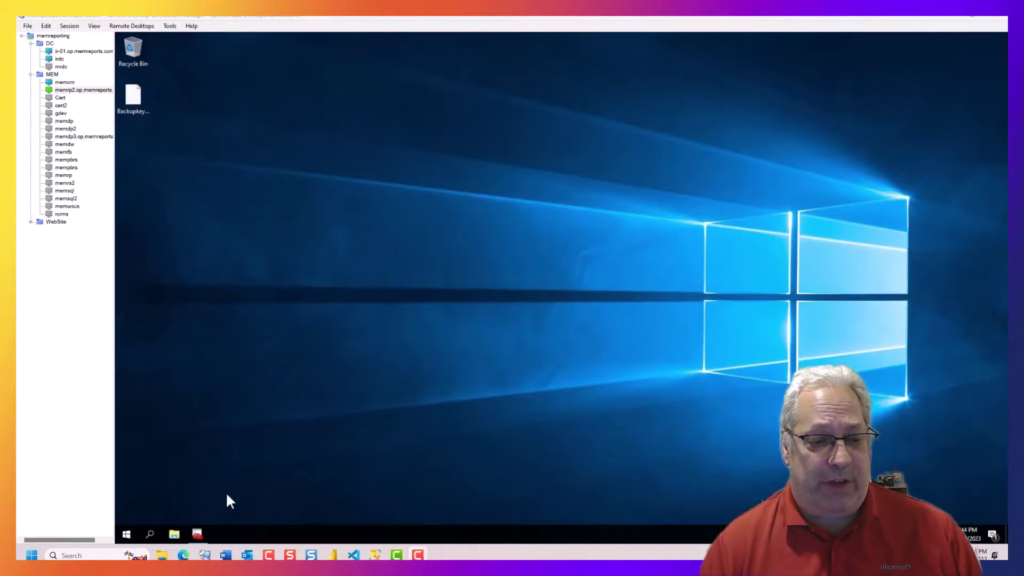
# Open Power BI Report Server in Edge and sign in with the domain username and password.
pyautogui.click(126, 534)
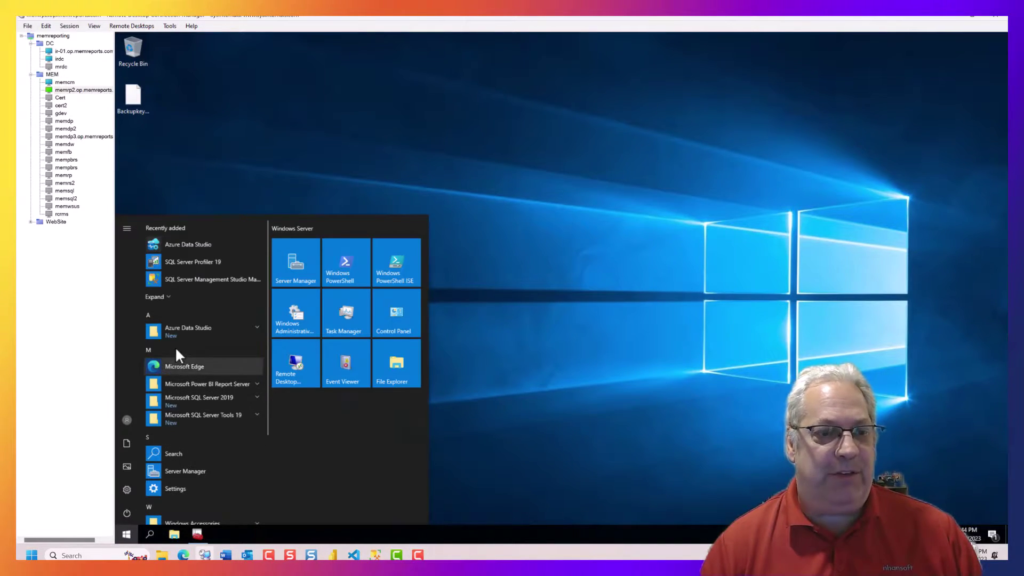
pyautogui.click(191, 365)
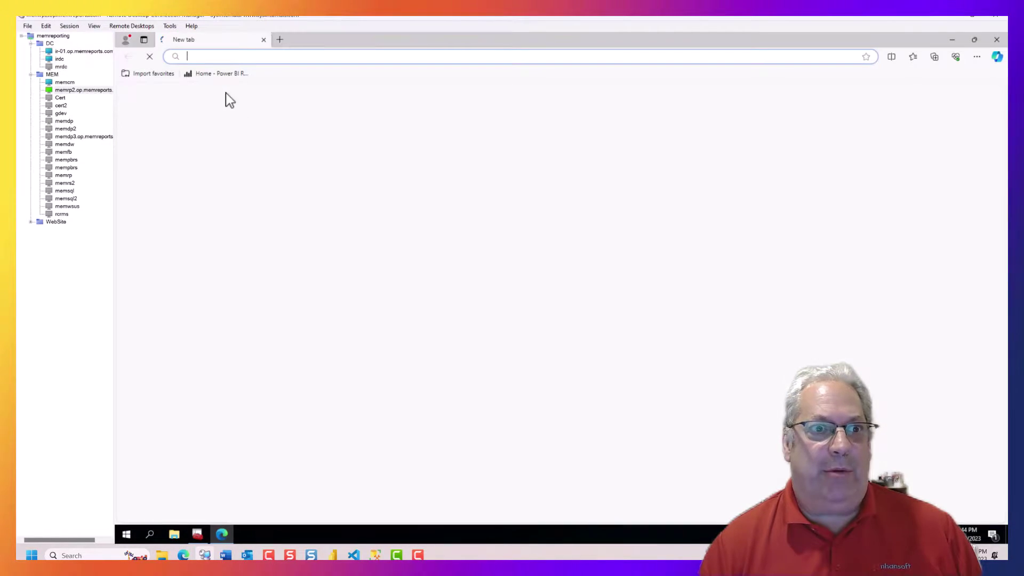
pyautogui.click(216, 75)
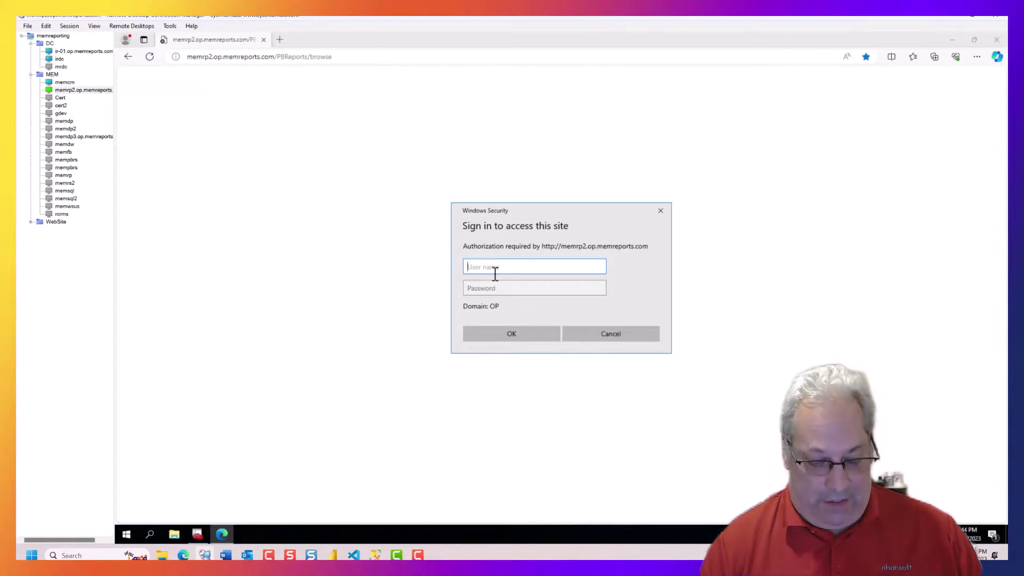
pyautogui.write('op\\')
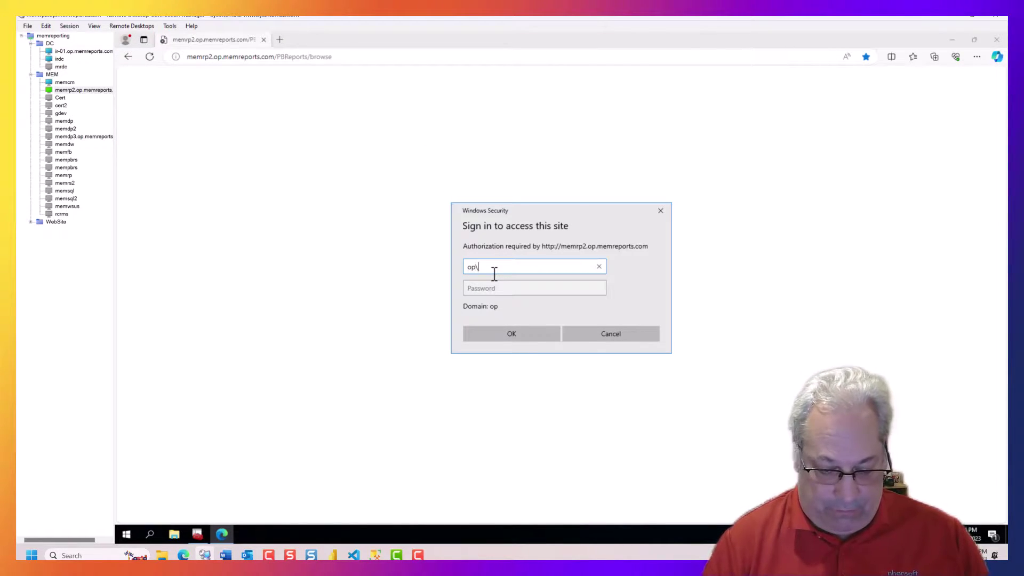
pyautogui.write('garth')
pyautogui.press('Tab')
pyautogui.write('•')
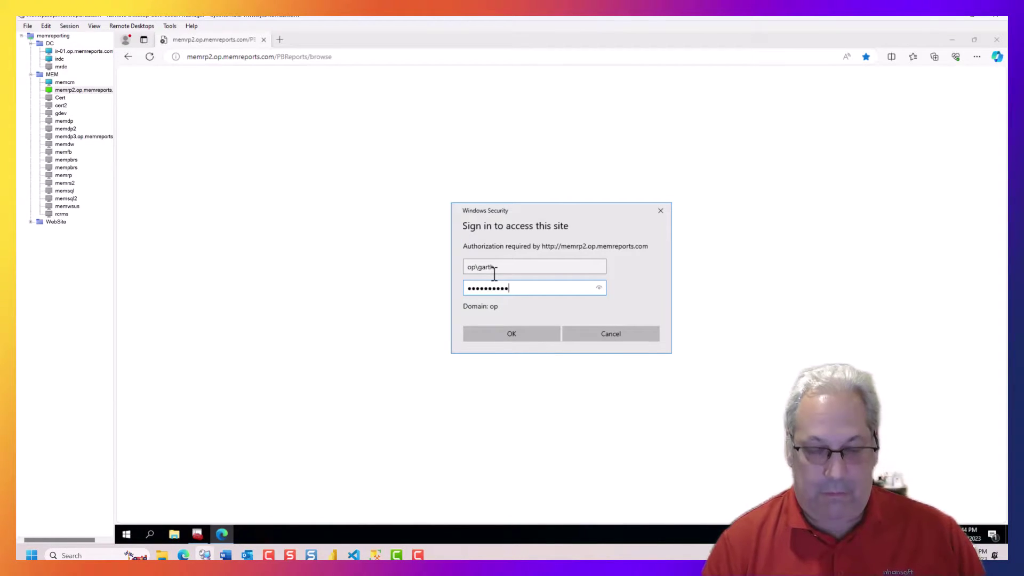
pyautogui.write('•••••••••')
pyautogui.click(505, 335)
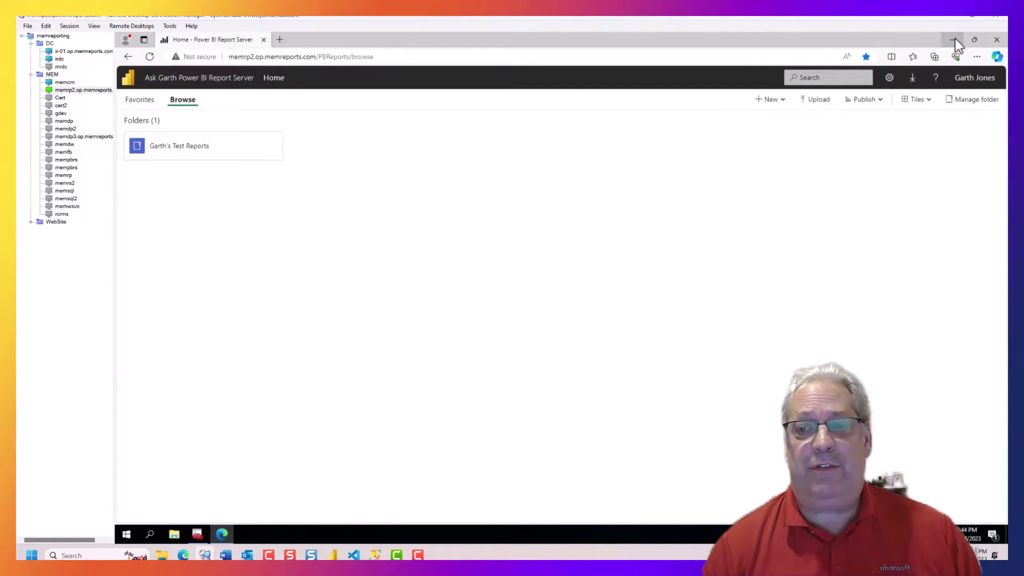
# Minimize Edge and run mmc.exe from Windows search, accepting the UAC prompt.
pyautogui.click(954, 42)
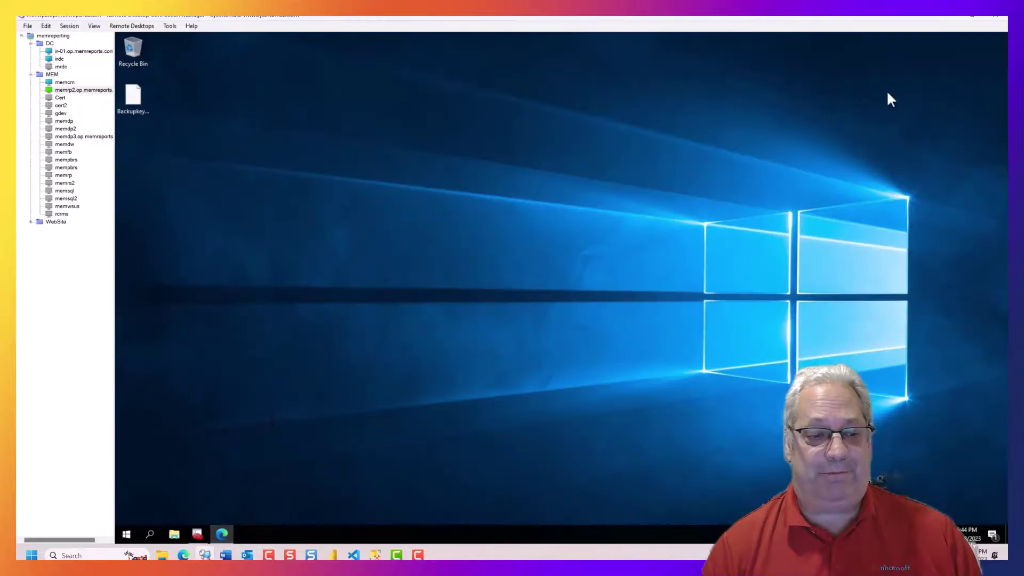
pyautogui.click(150, 527)
pyautogui.write('mm')
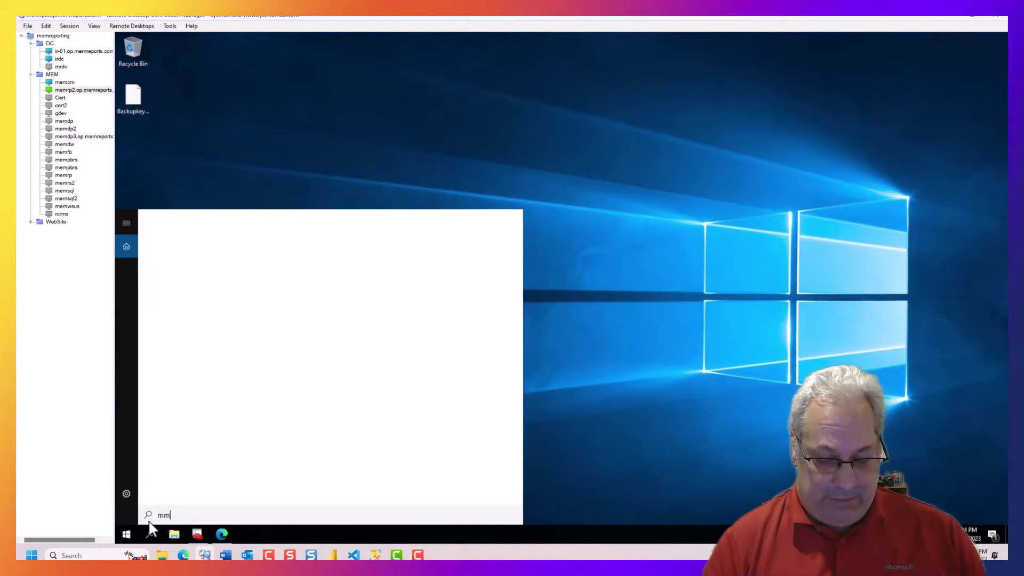
pyautogui.write('c.exe')
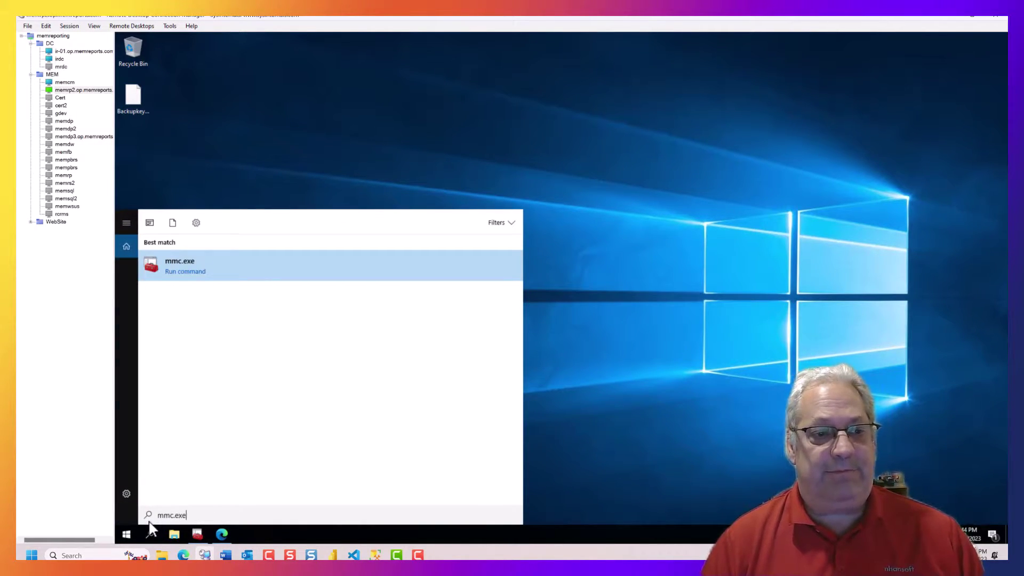
pyautogui.press('Return')
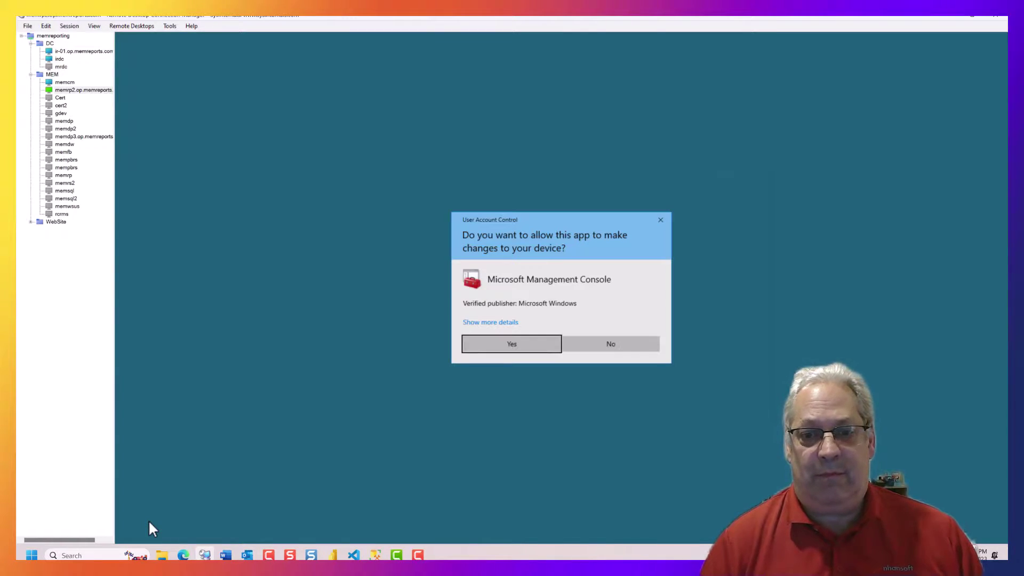
pyautogui.press('Return')
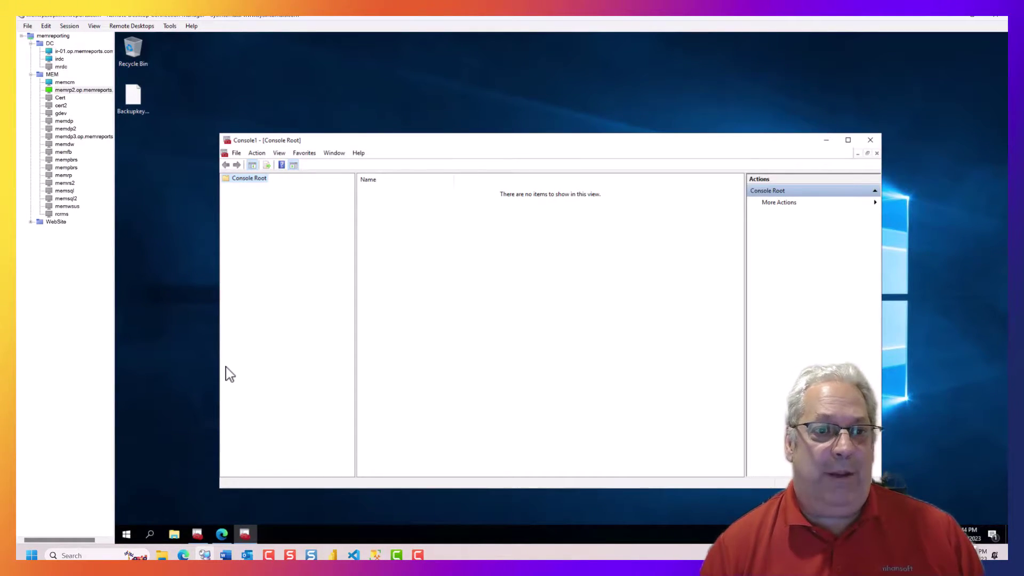
# Add the Certificates snap-in for the computer account on the local computer.
pyautogui.click(236, 153)
pyautogui.click(267, 211)
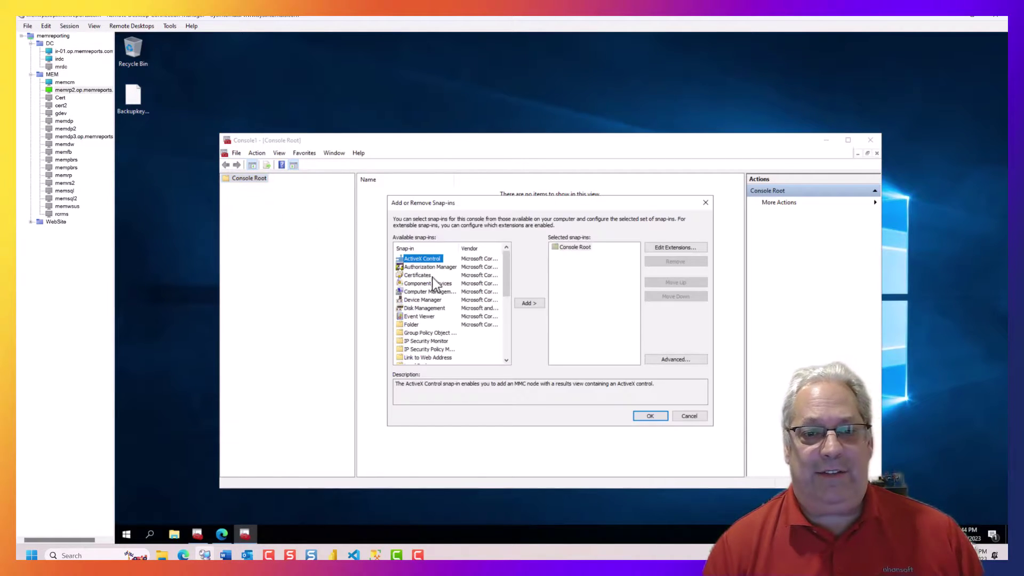
pyautogui.click(415, 276)
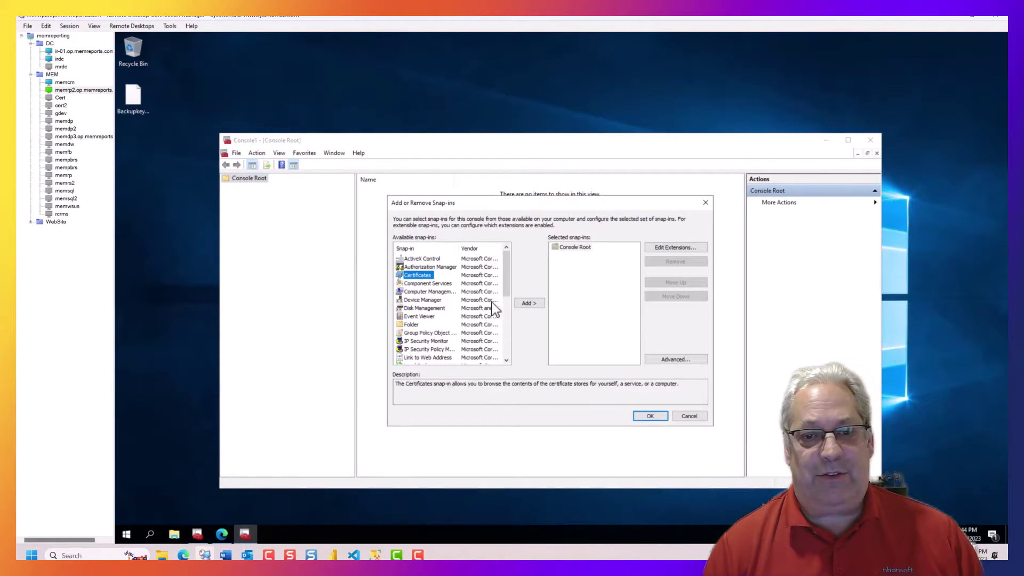
pyautogui.click(529, 305)
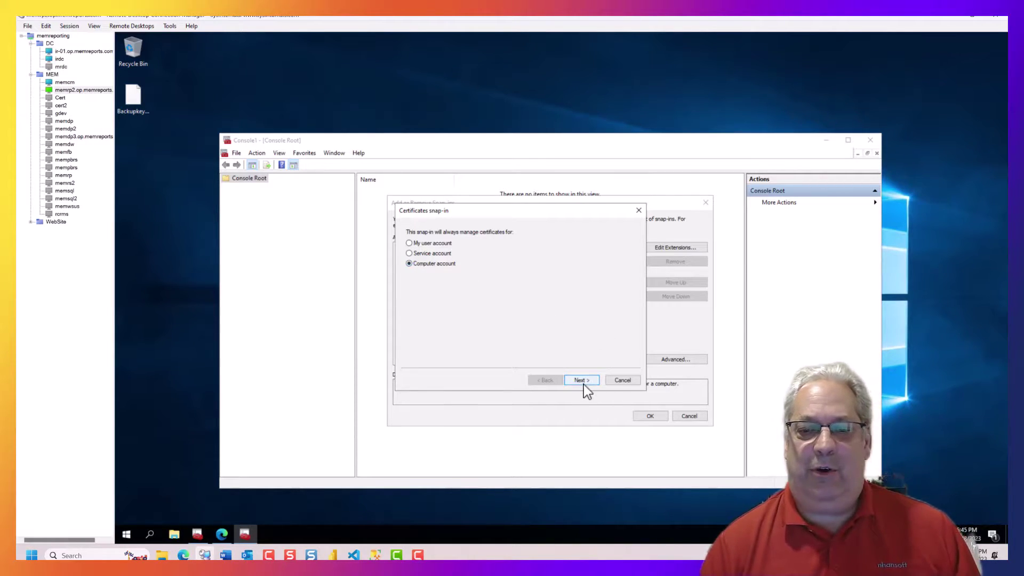
pyautogui.click(581, 381)
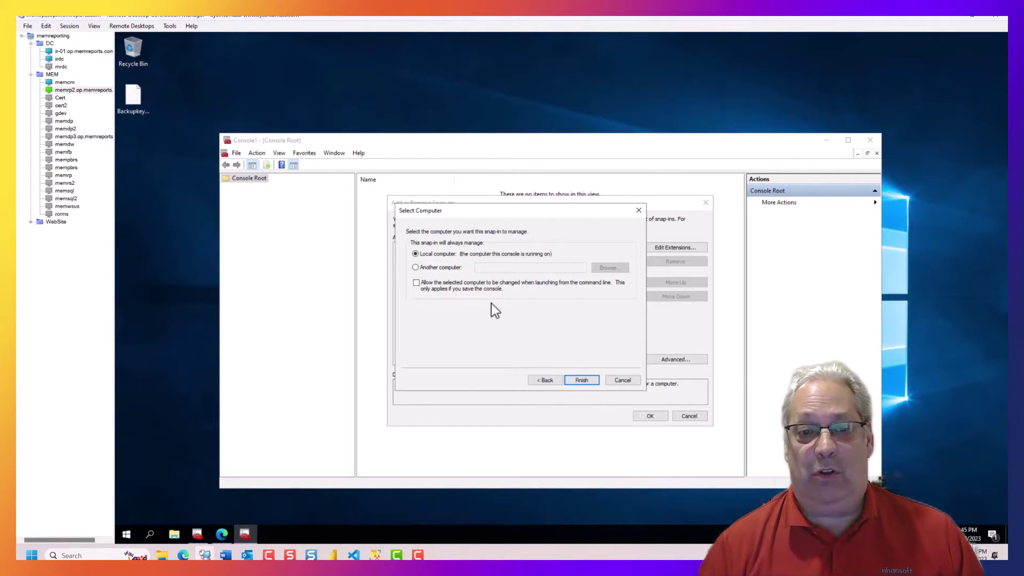
pyautogui.click(580, 380)
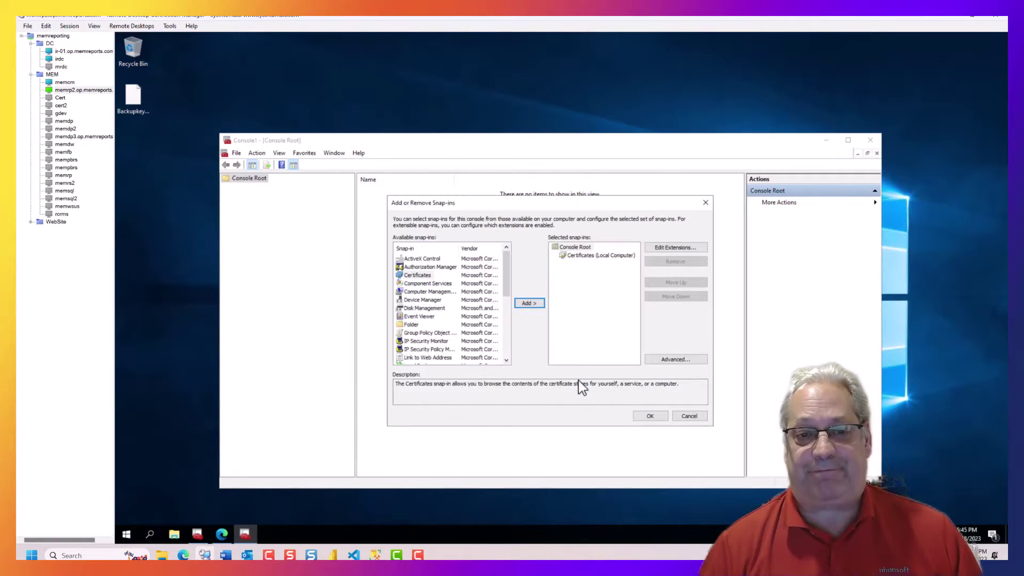
# Confirm the snap-in and display the local computer's Personal certificates with their template column.
pyautogui.click(645, 417)
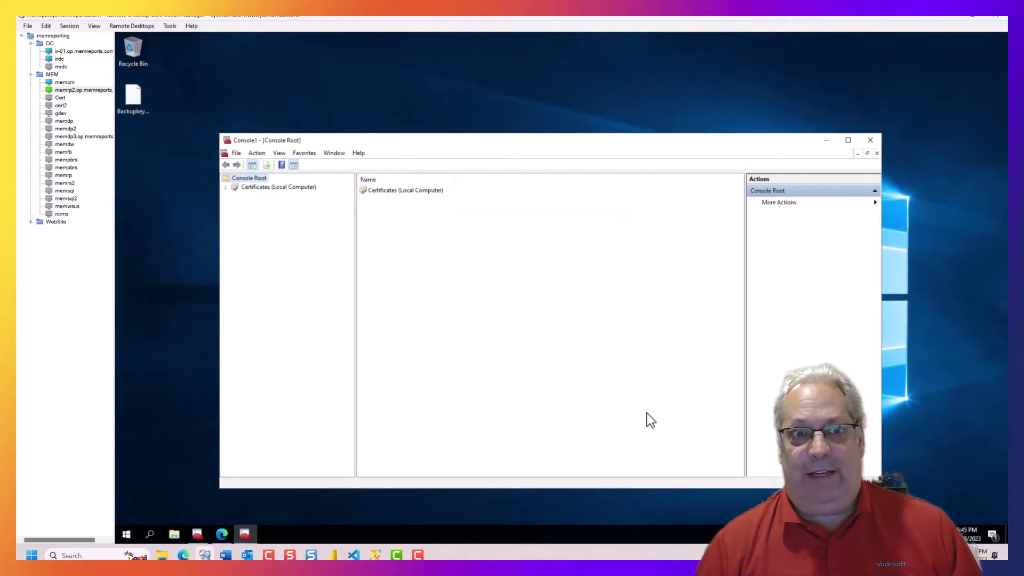
pyautogui.click(226, 188)
pyautogui.click(234, 196)
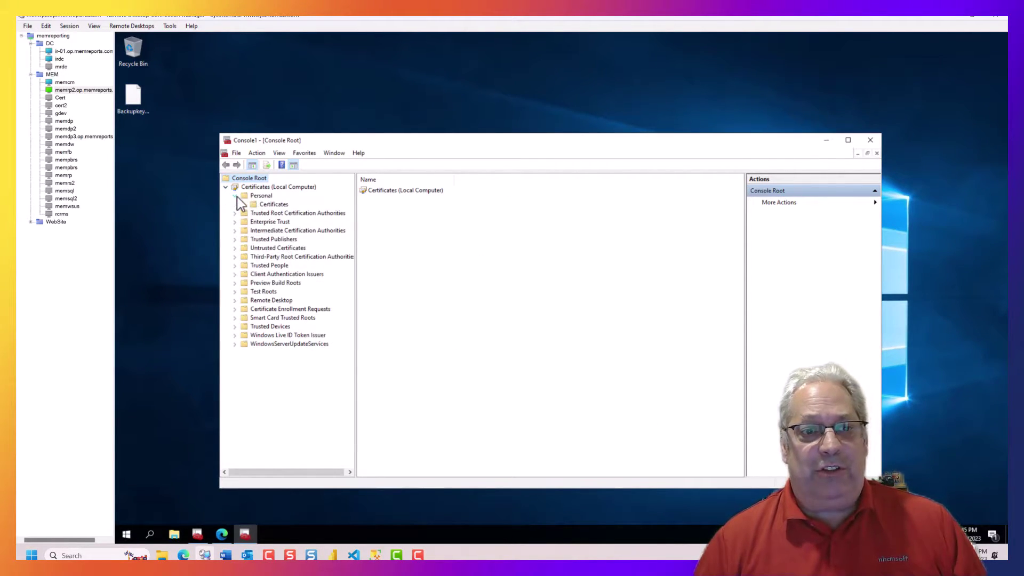
pyautogui.click(274, 204)
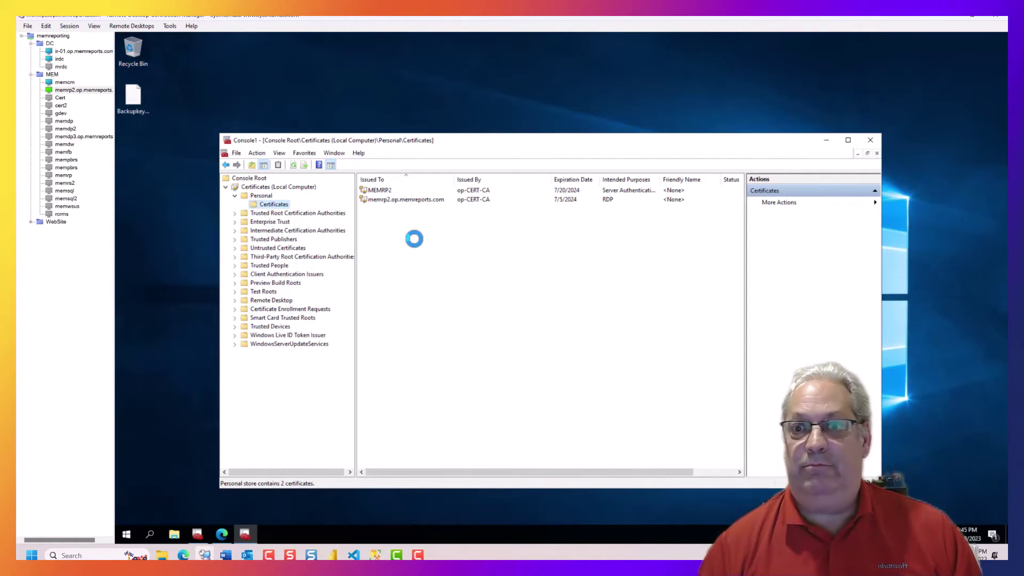
pyautogui.click(712, 473)
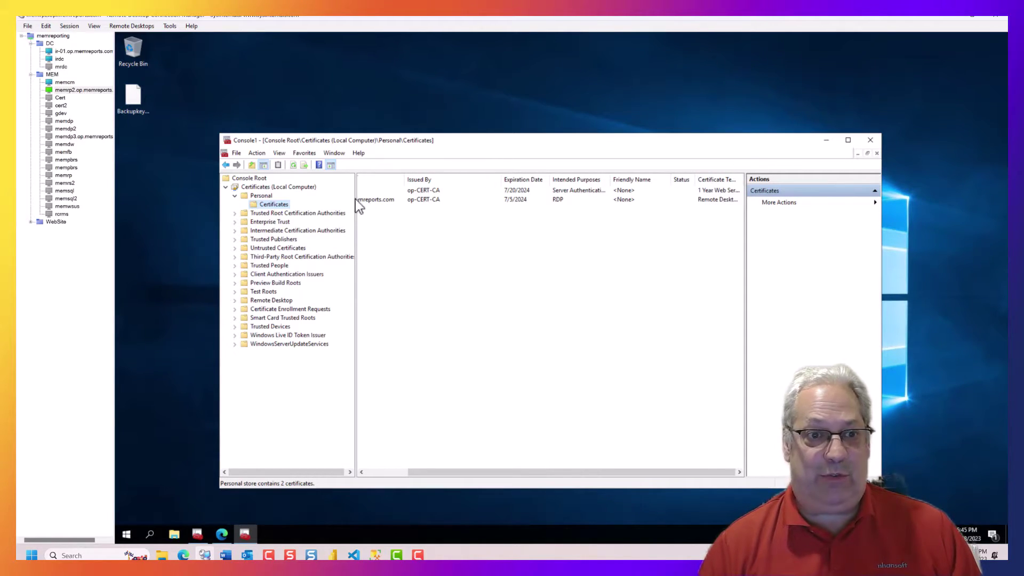
# Request a new certificate from the Personal folder via Active Directory enrollment policy, ticking Web Server.
pyautogui.rightClick(277, 204)
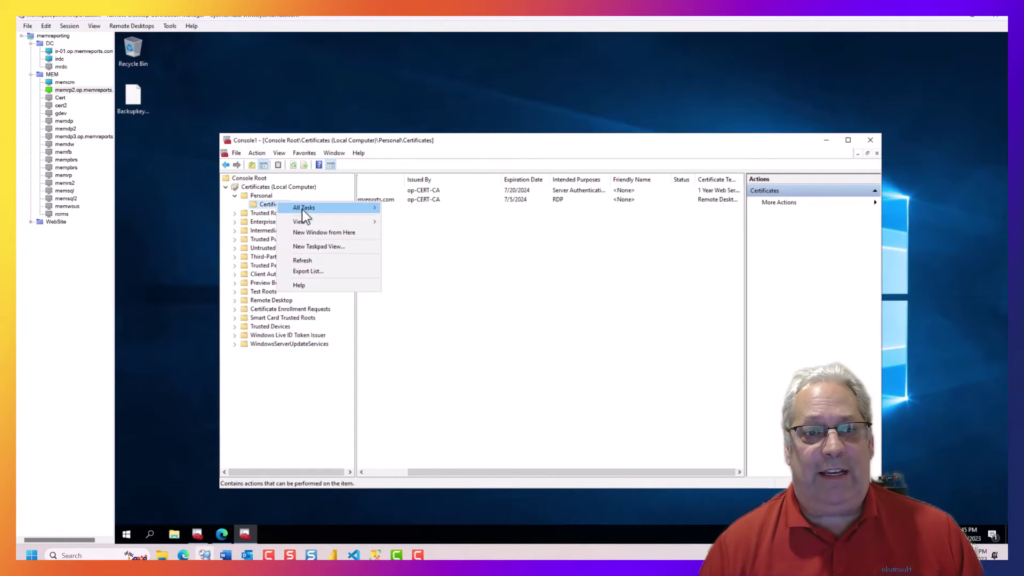
pyautogui.moveTo(320, 209)
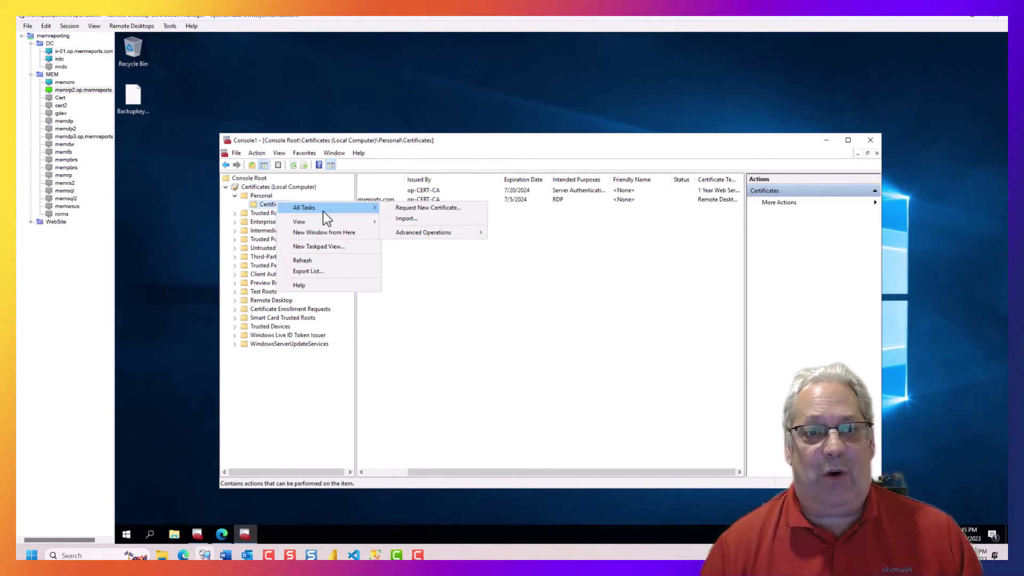
pyautogui.click(401, 210)
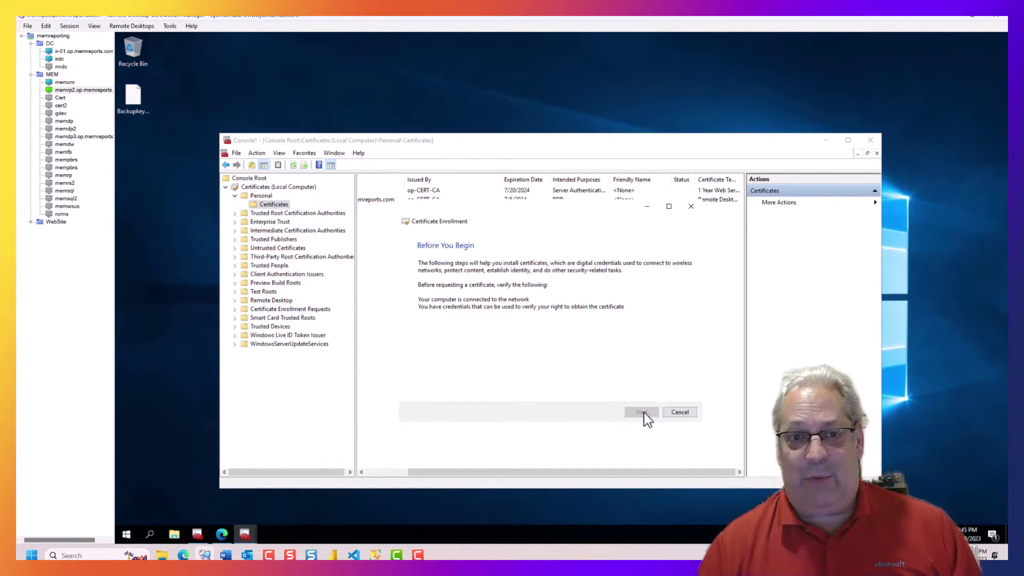
pyautogui.click(642, 412)
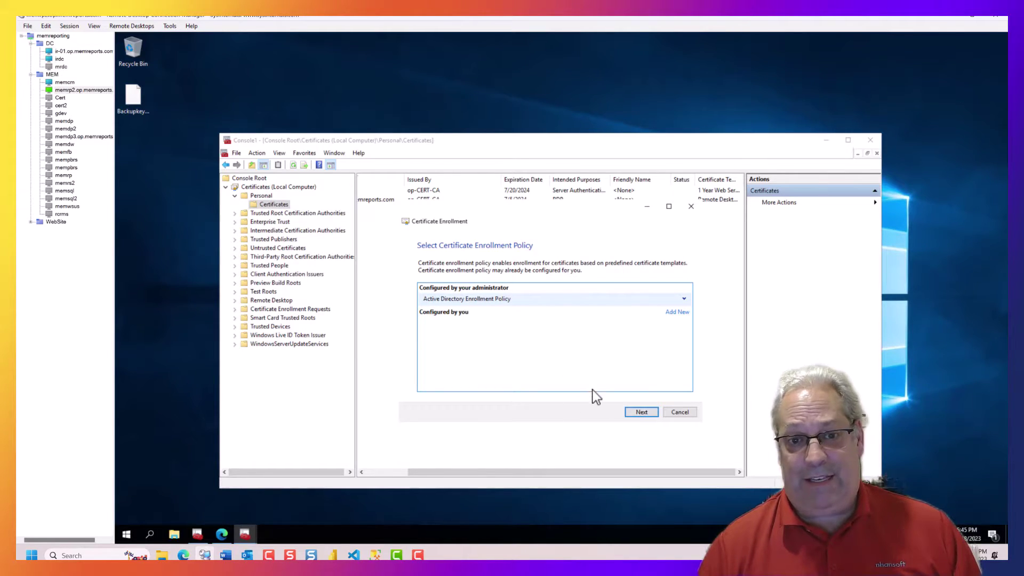
pyautogui.click(641, 413)
pyautogui.moveTo(692, 323); pyautogui.dragTo(693, 354)
pyautogui.click(428, 331)
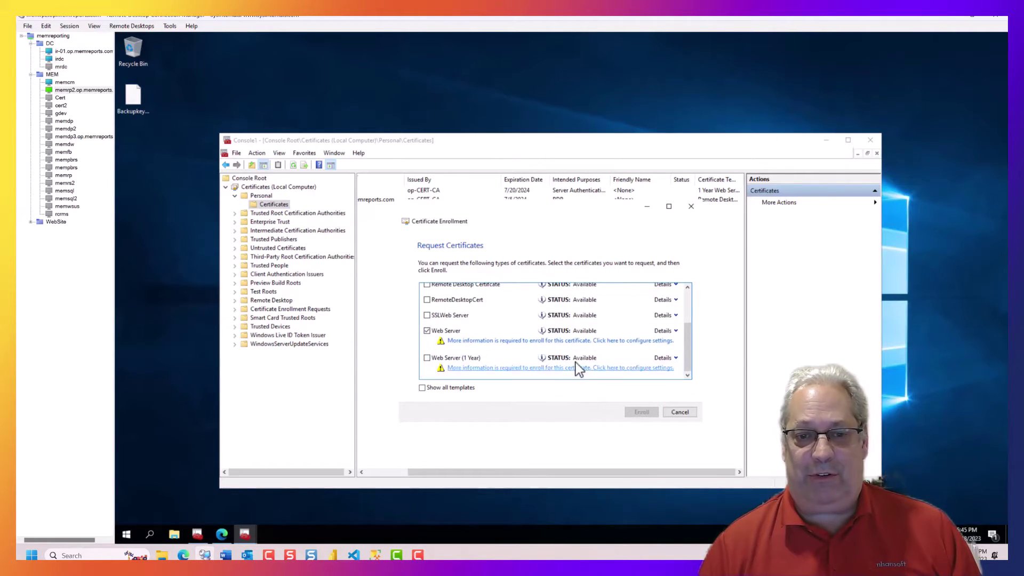
# Add the subject Common name memrp2.op.memreports.com to the Web Server certificate properties.
pyautogui.click(554, 342)
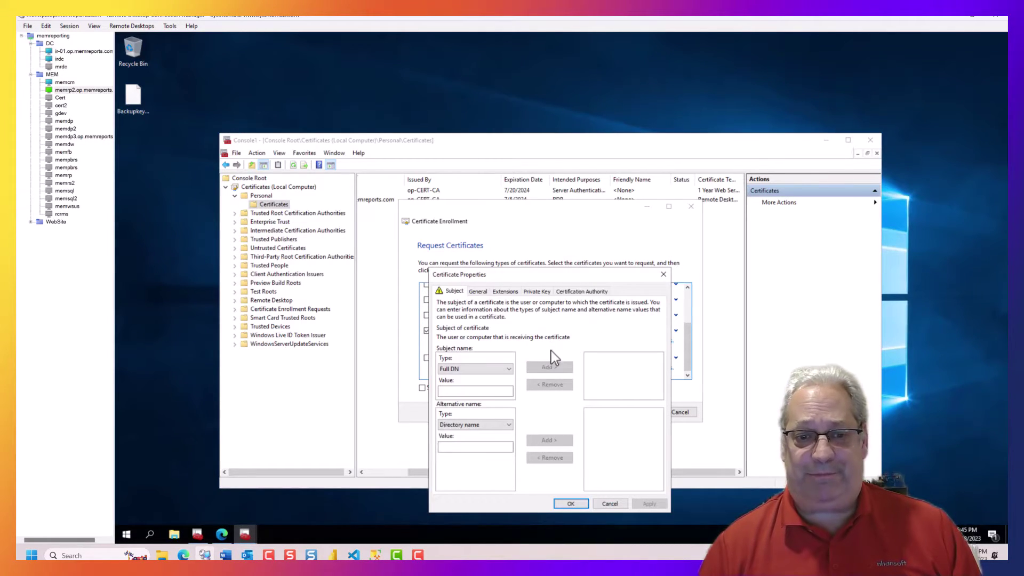
pyautogui.click(491, 371)
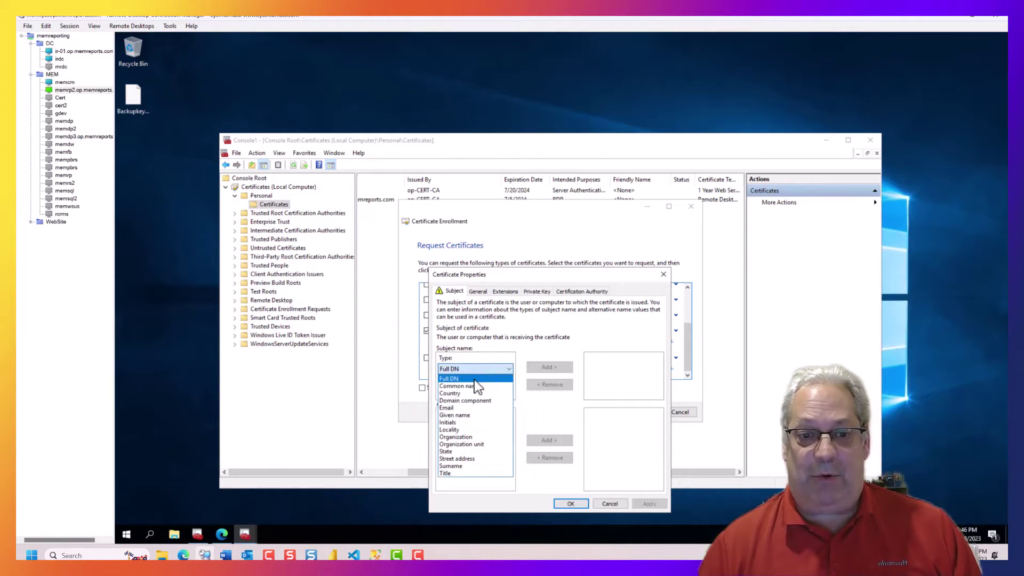
pyautogui.click(469, 386)
pyautogui.click(473, 390)
pyautogui.write('memrp2.op.memrep')
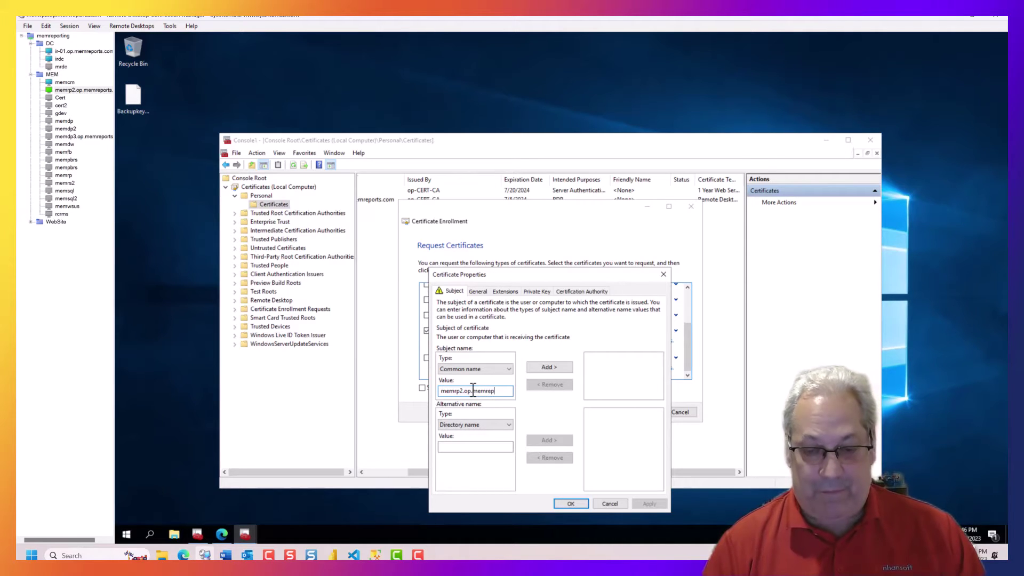
pyautogui.write('orts.com')
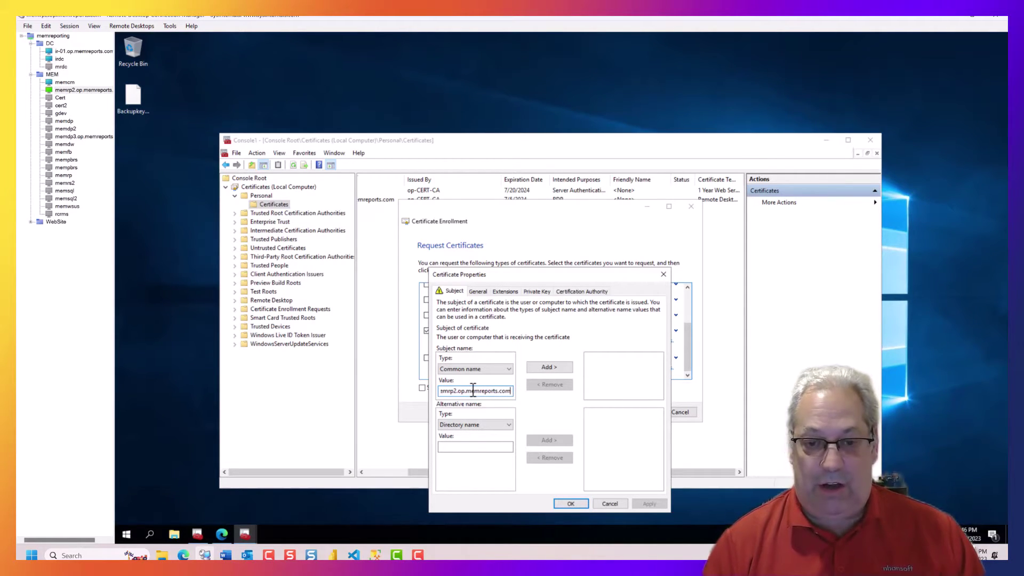
pyautogui.hotkey('shift', 'Home')
pyautogui.hotkey('ctrl', 'c')
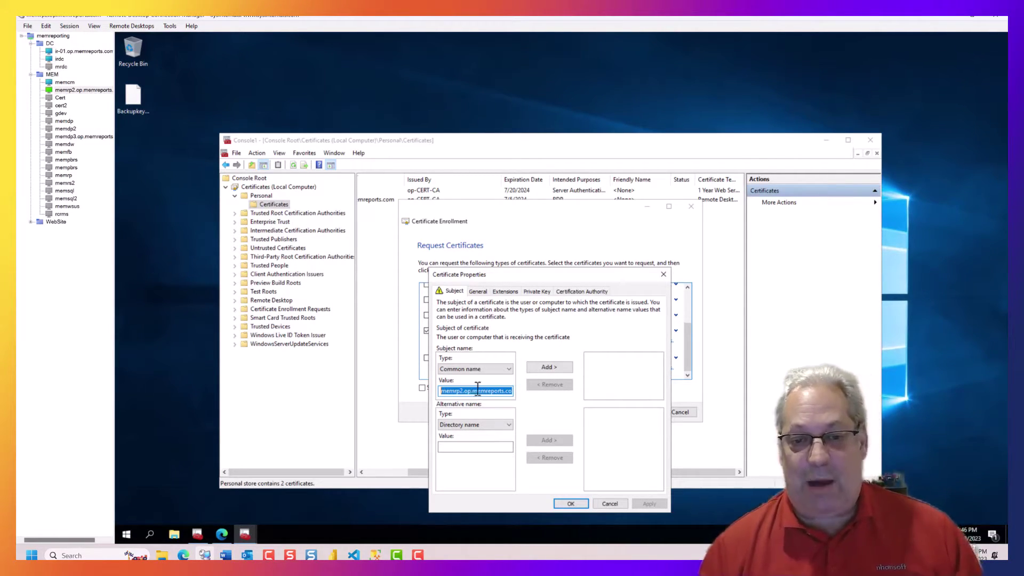
pyautogui.click(552, 368)
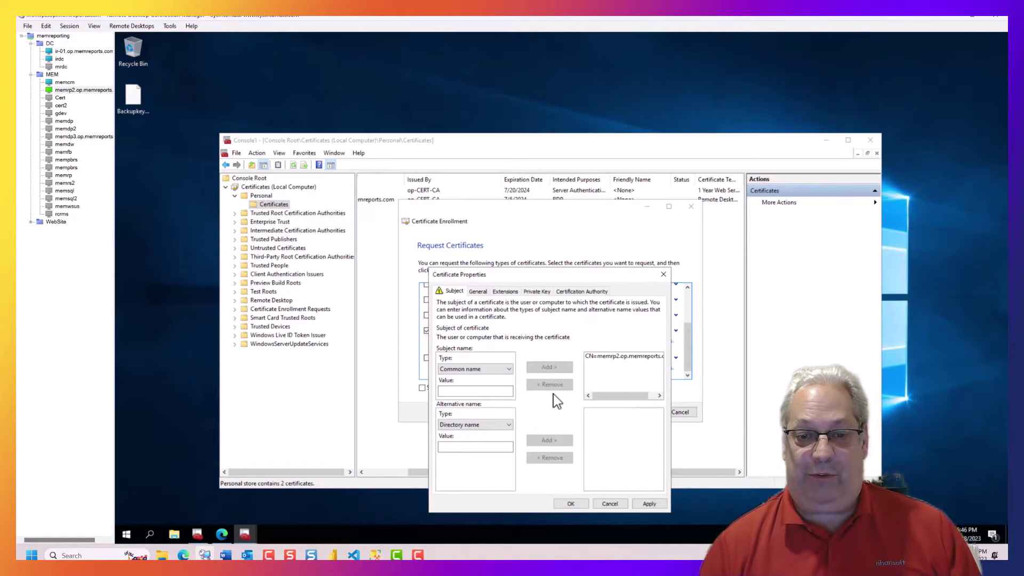
# Add memrp2.op.memreports.com as a DNS alternative name and save the certificate properties.
pyautogui.click(476, 425)
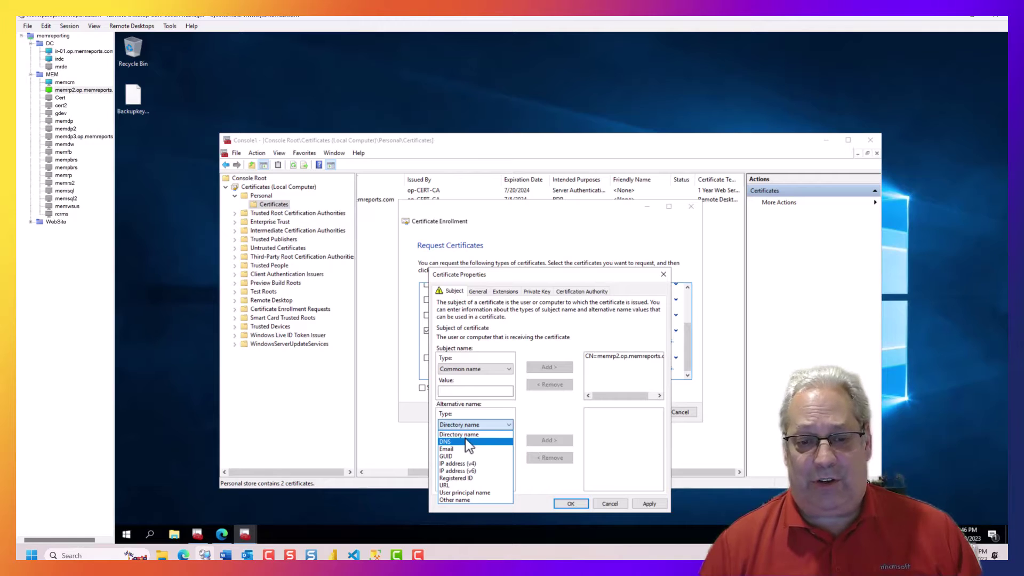
pyautogui.click(466, 441)
pyautogui.click(459, 447)
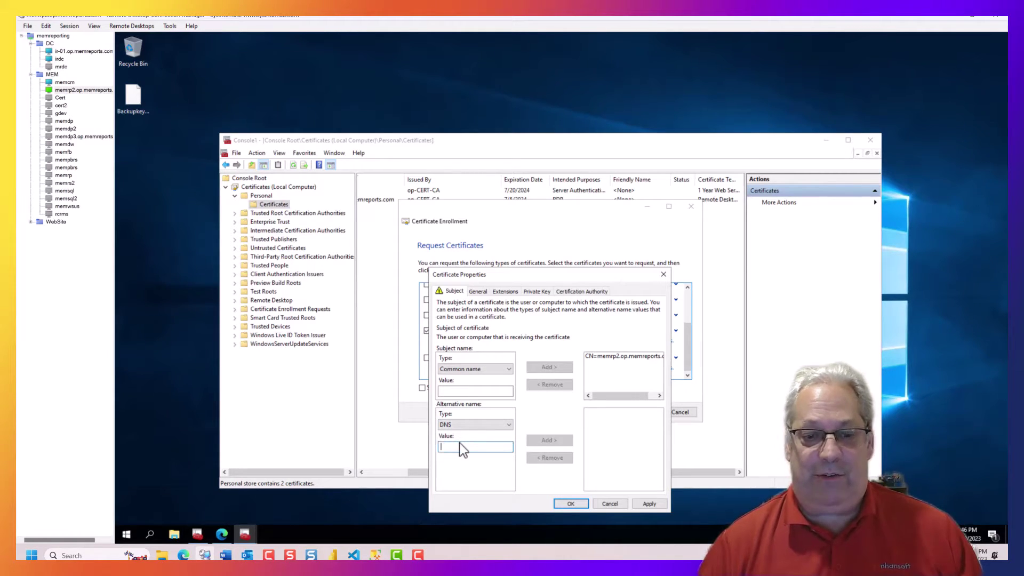
pyautogui.hotkey('ctrl', 'v')
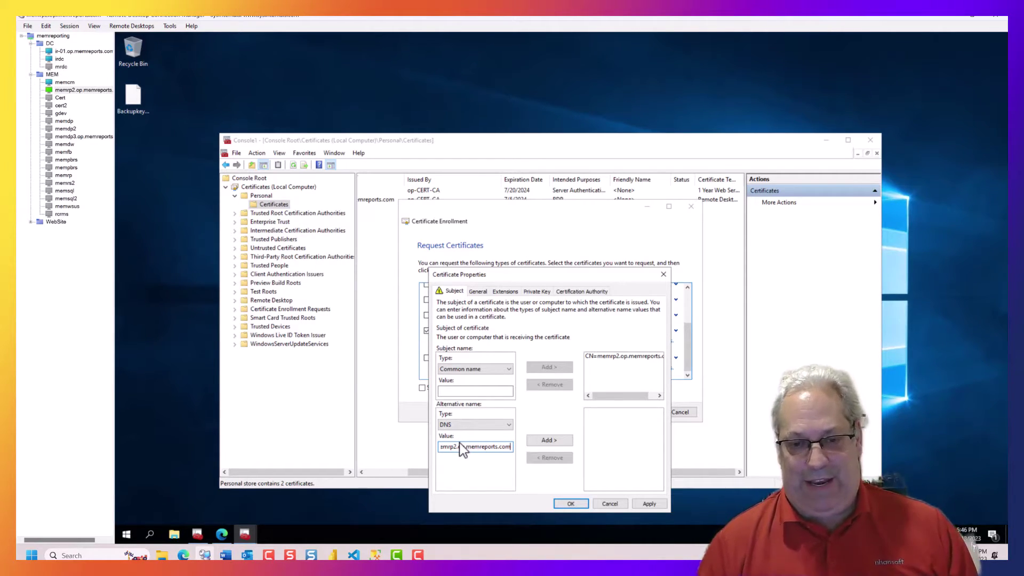
pyautogui.click(548, 440)
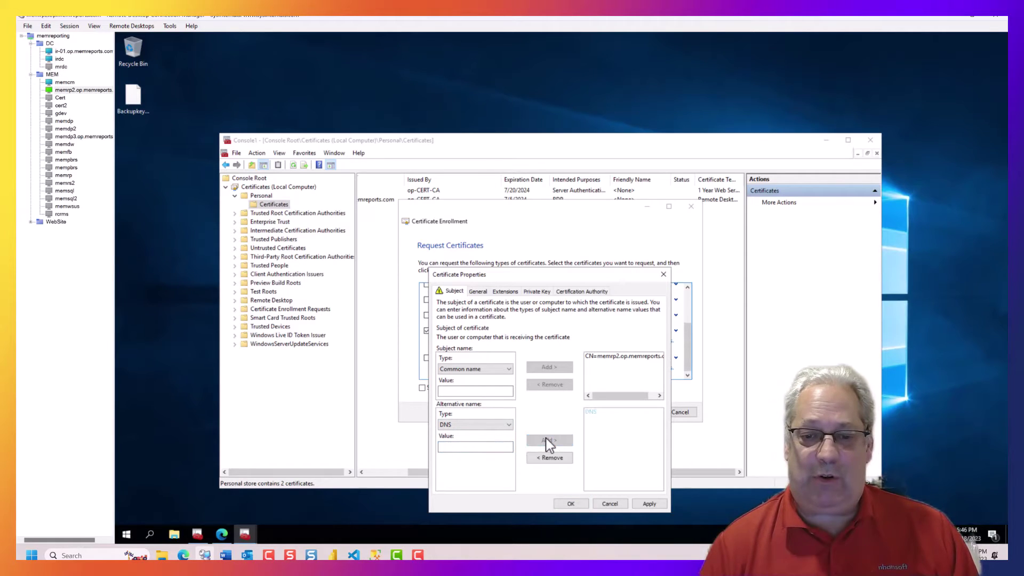
pyautogui.click(571, 504)
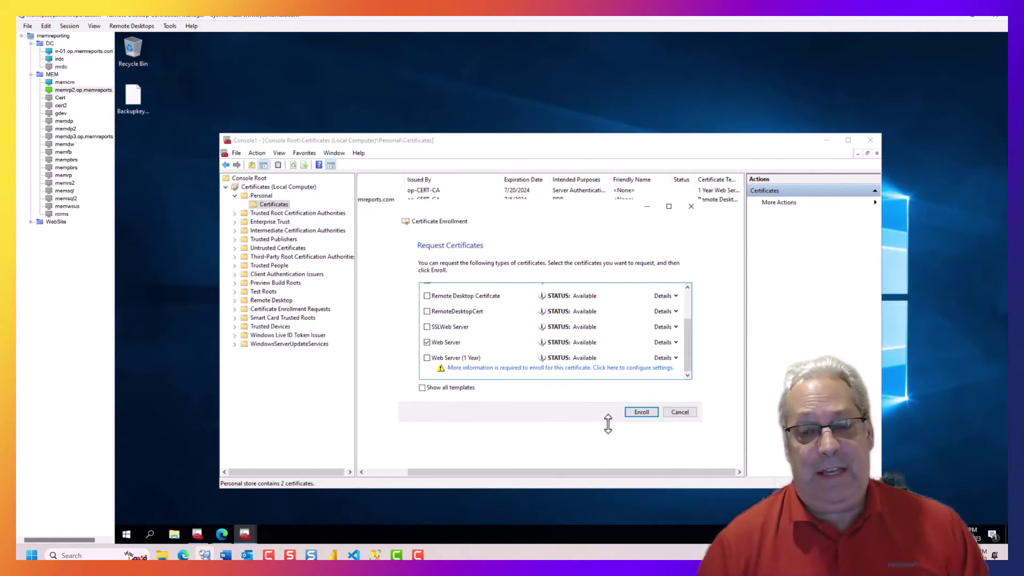
# Enroll the Web Server certificate and expand the result row's details.
pyautogui.click(643, 412)
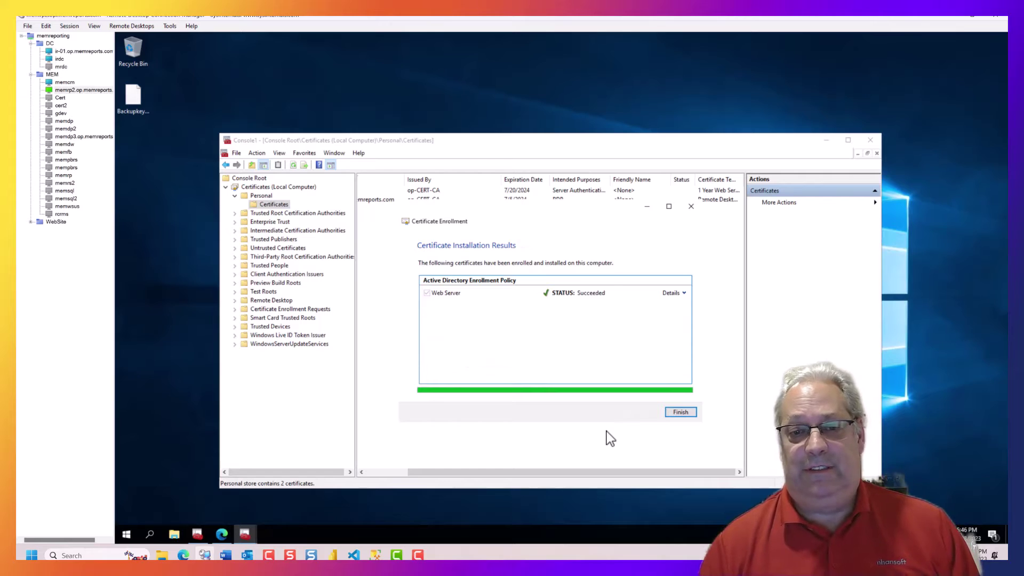
pyautogui.click(682, 293)
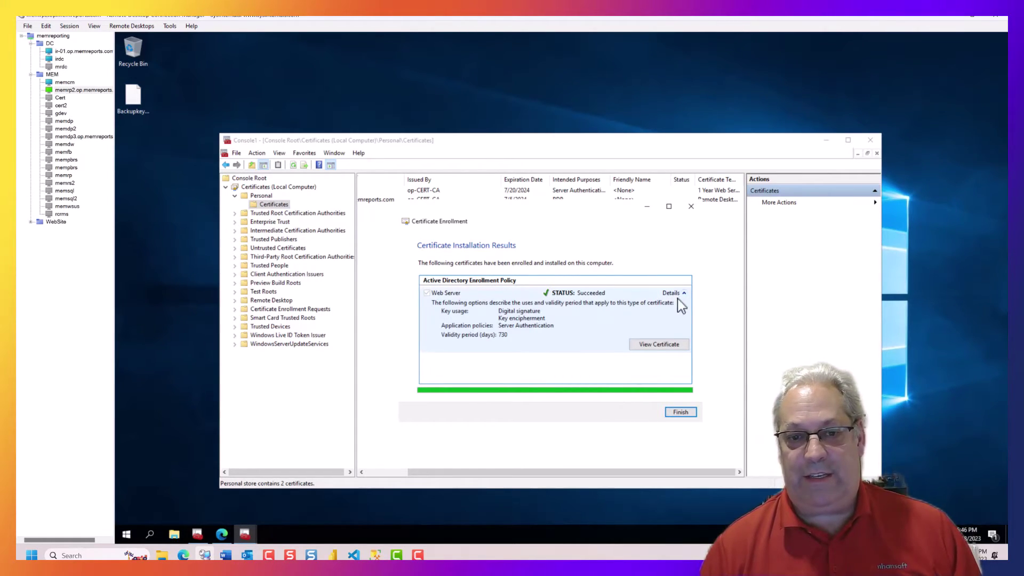
# Close the enrollment wizard and open the new memrp2.op.memreports.com certificate in the Personal store.
pyautogui.click(680, 412)
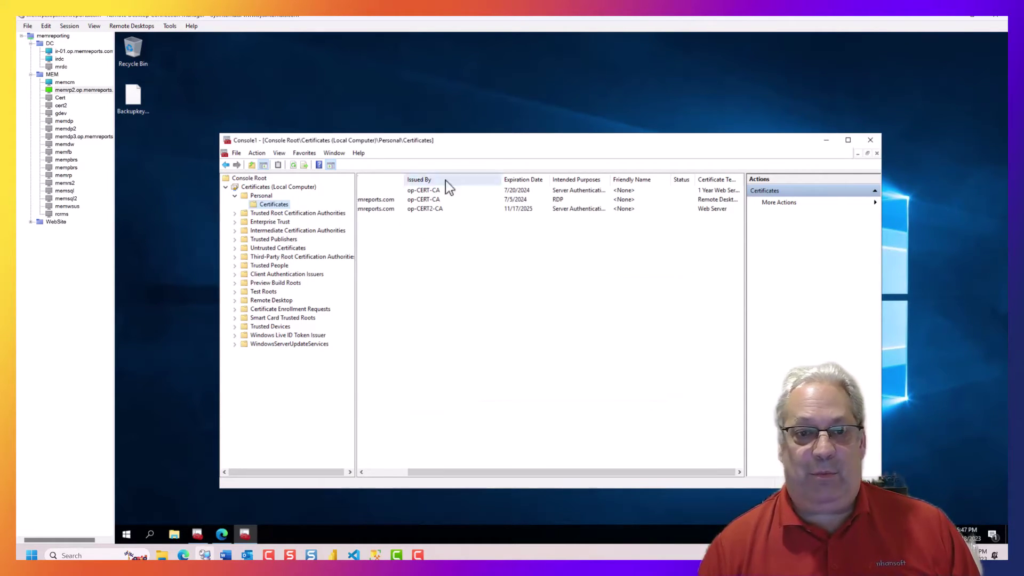
pyautogui.click(710, 211)
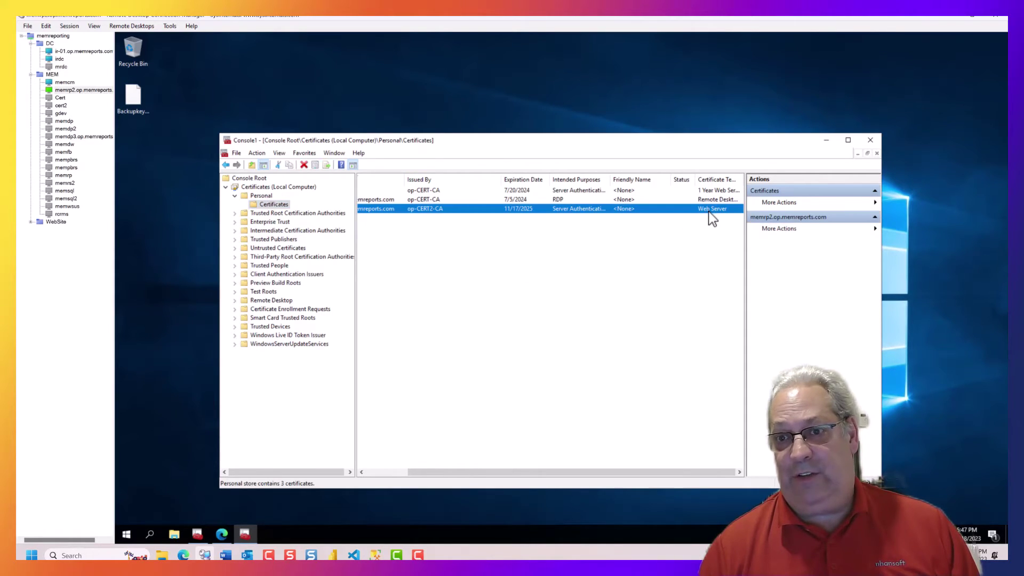
pyautogui.click(405, 472)
pyautogui.doubleClick(390, 210)
# Check the certificate's Valid to date and Subject Alternative Name on the Details tab, then close it.
pyautogui.click(265, 165)
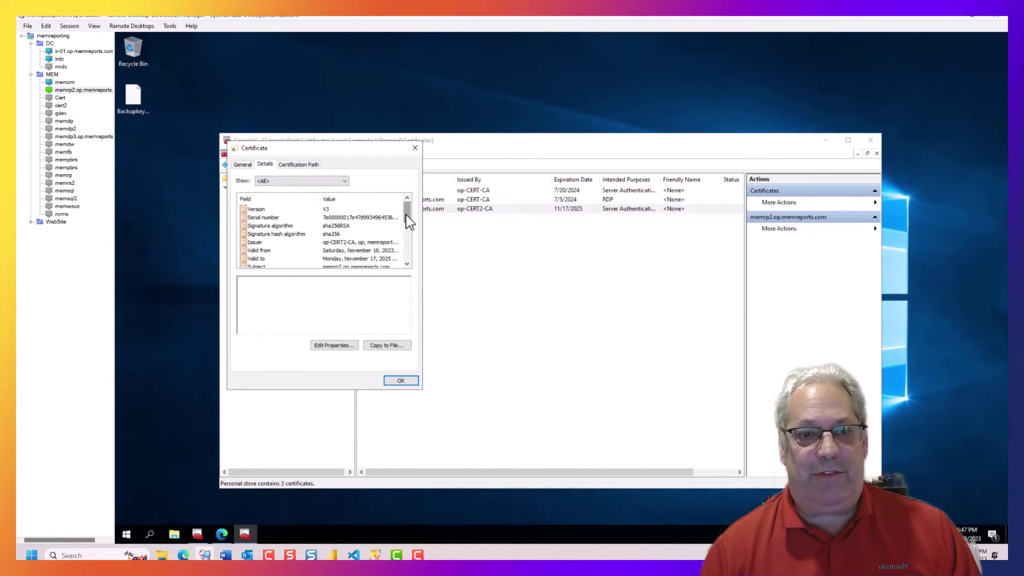
pyautogui.moveTo(406, 215); pyautogui.dragTo(407, 220)
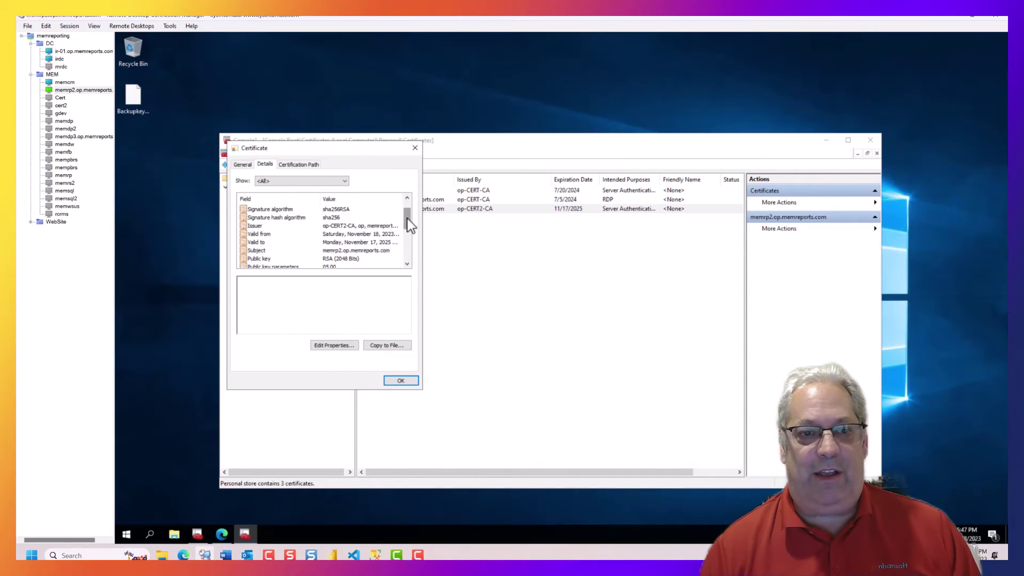
pyautogui.click(313, 243)
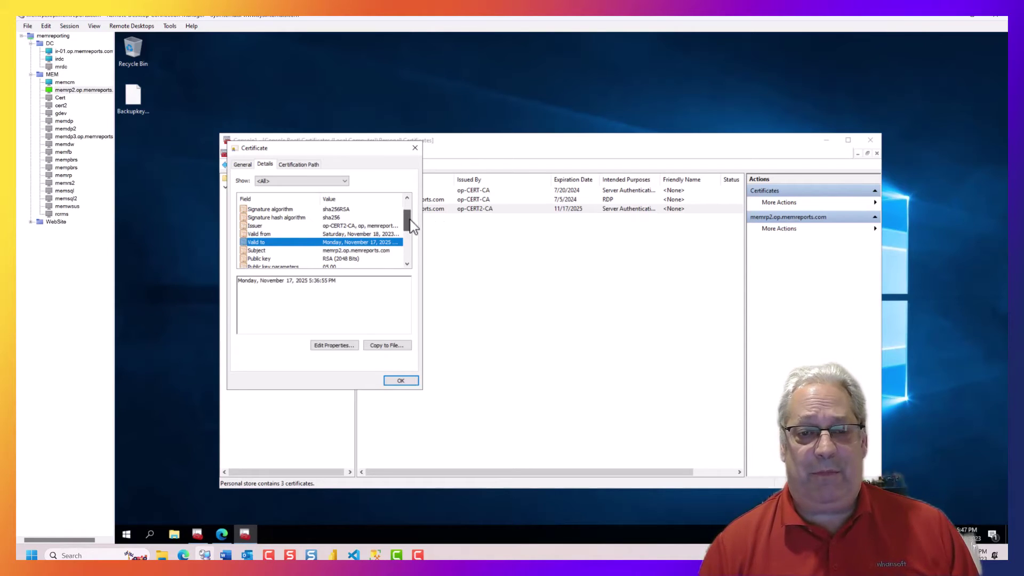
pyautogui.moveTo(411, 222); pyautogui.dragTo(413, 259)
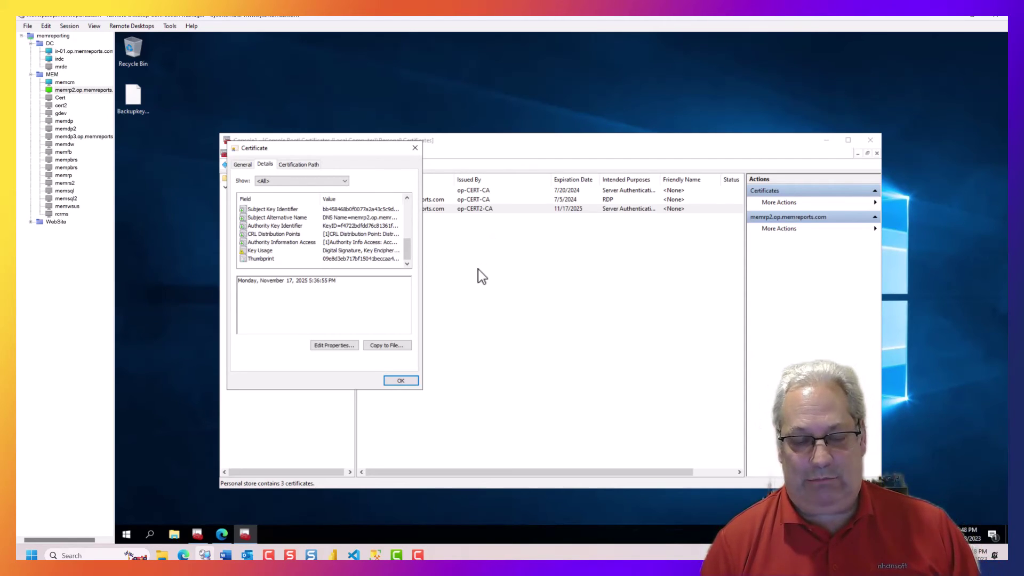
pyautogui.click(405, 380)
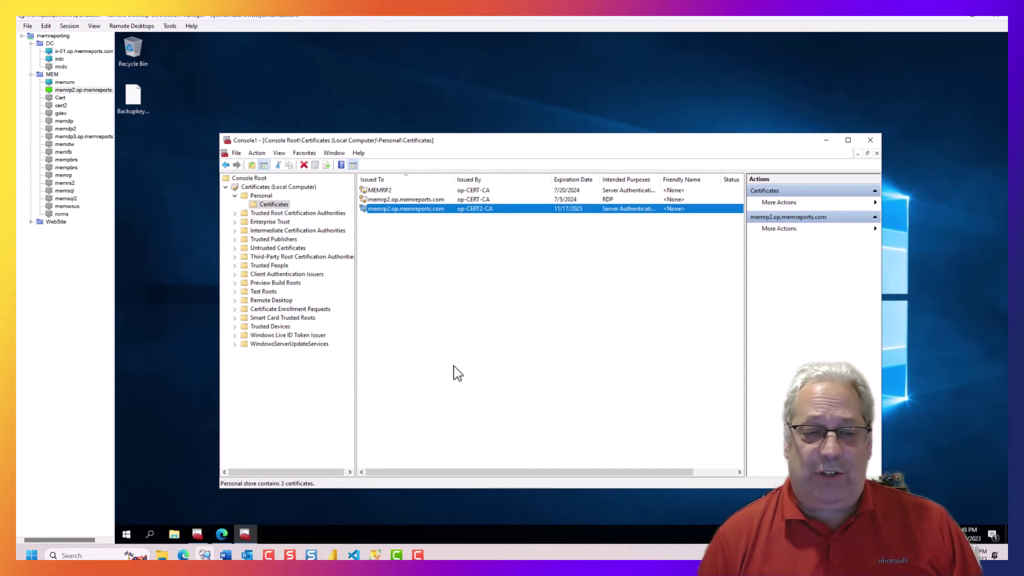